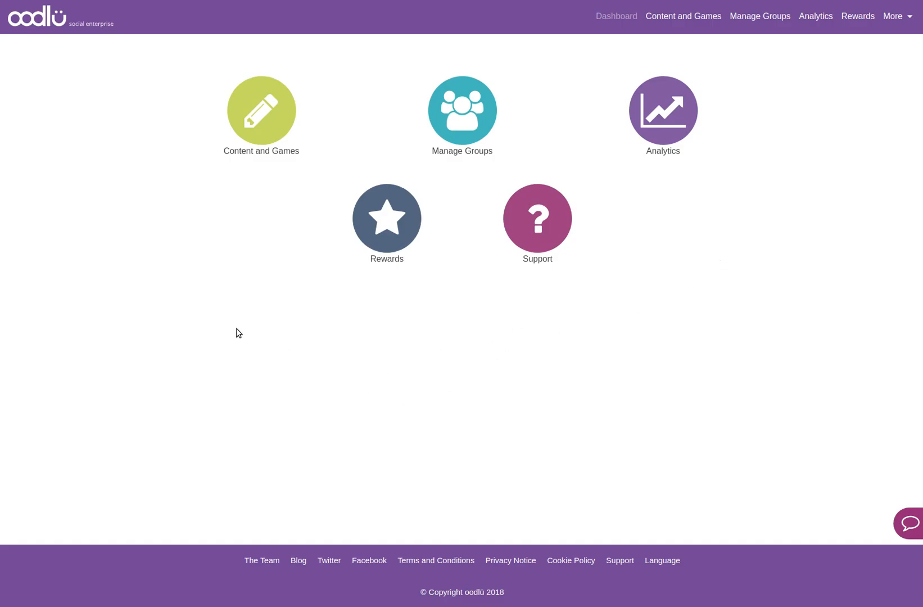
- Create a new question collection named "Importing test"
click(263, 128)
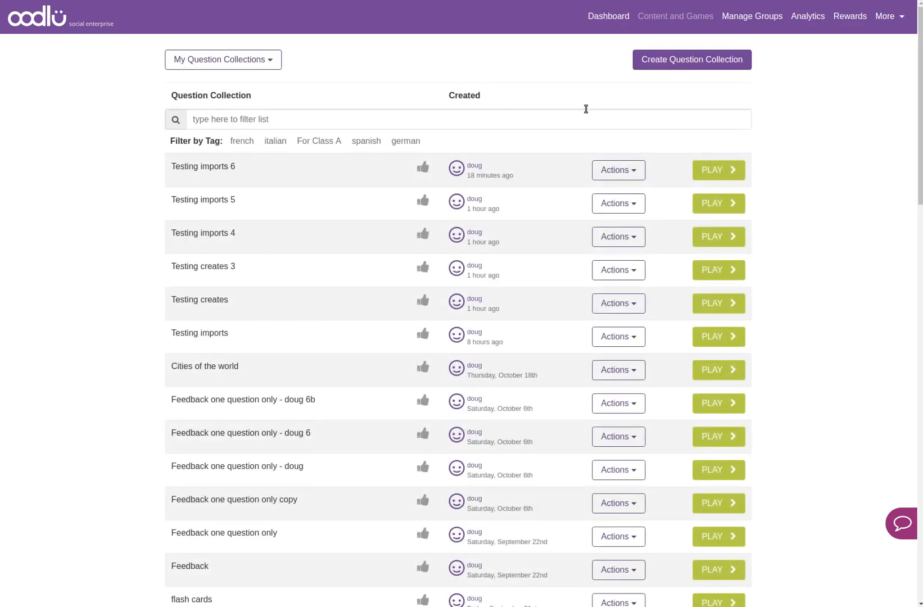
click(653, 66)
click(413, 88)
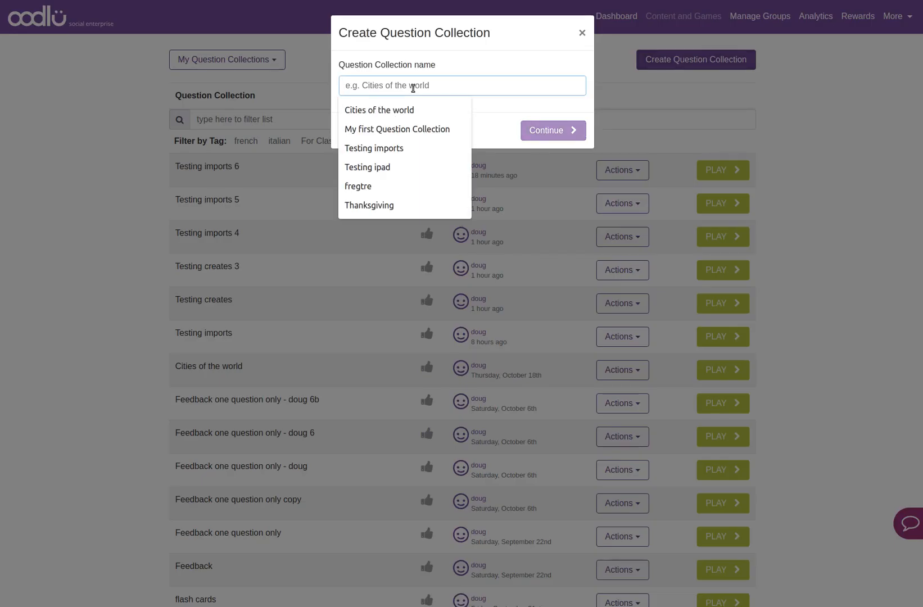
text(In)
text(mporting )
text(test)
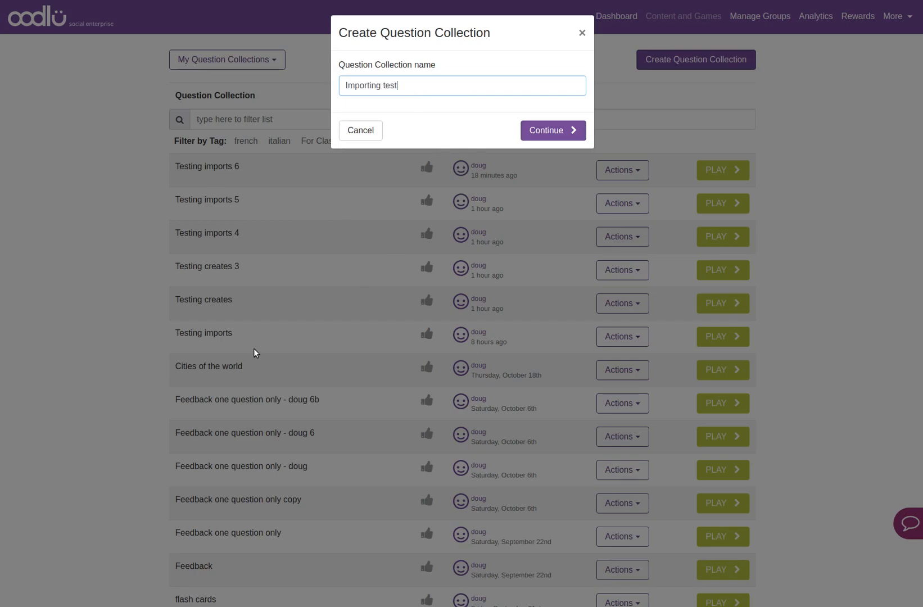
click(546, 130)
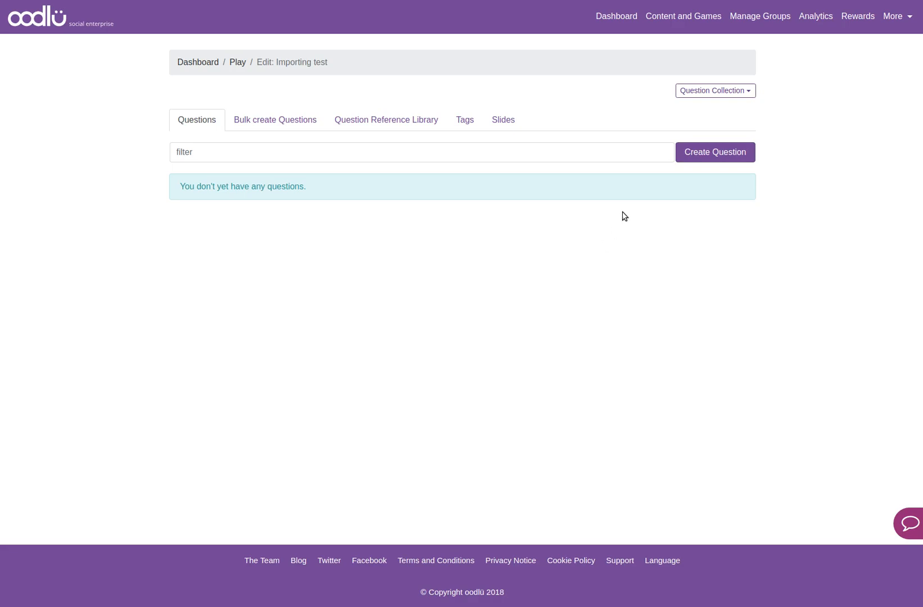
- Check the question types offered for single creation, and open the bulk creation form for True / False questions
click(704, 151)
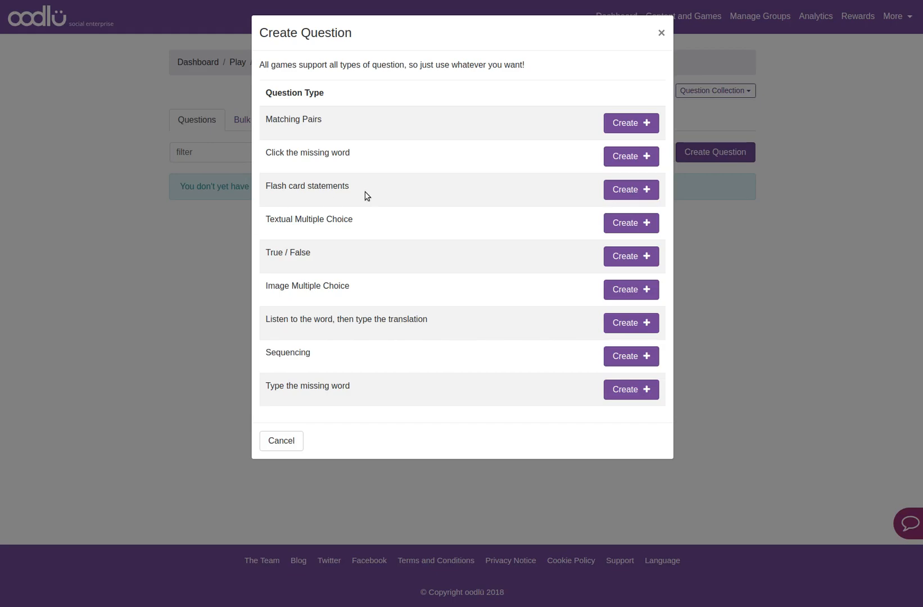
click(661, 34)
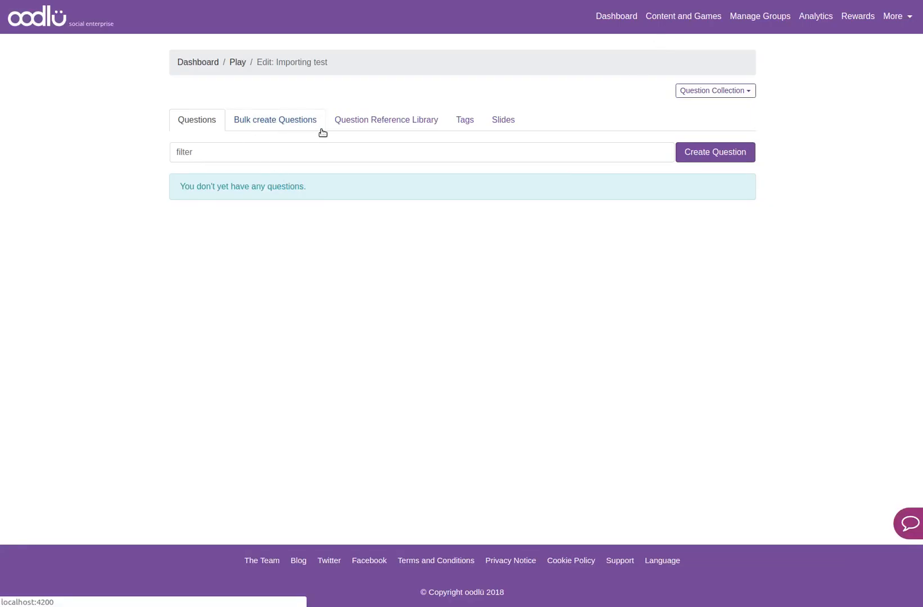
click(263, 127)
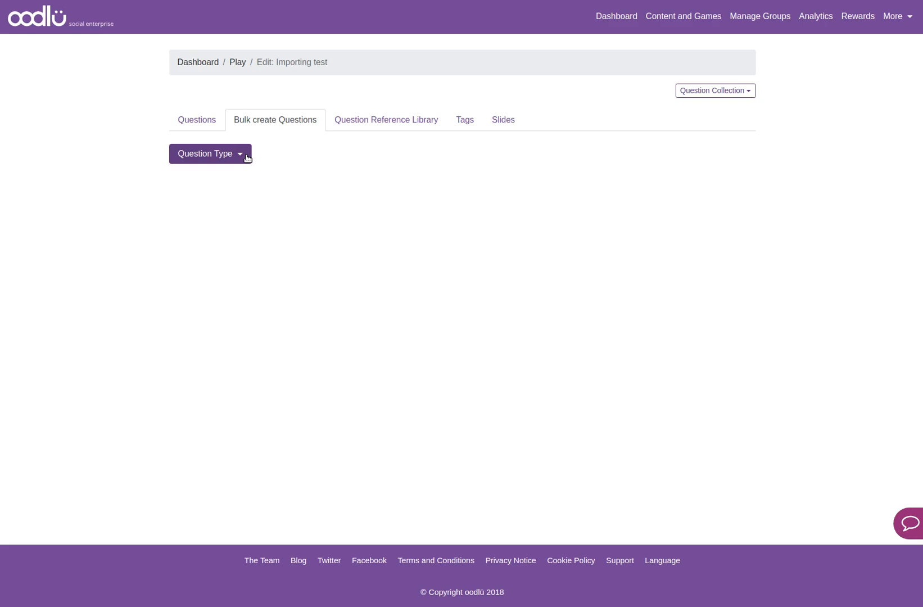
click(247, 158)
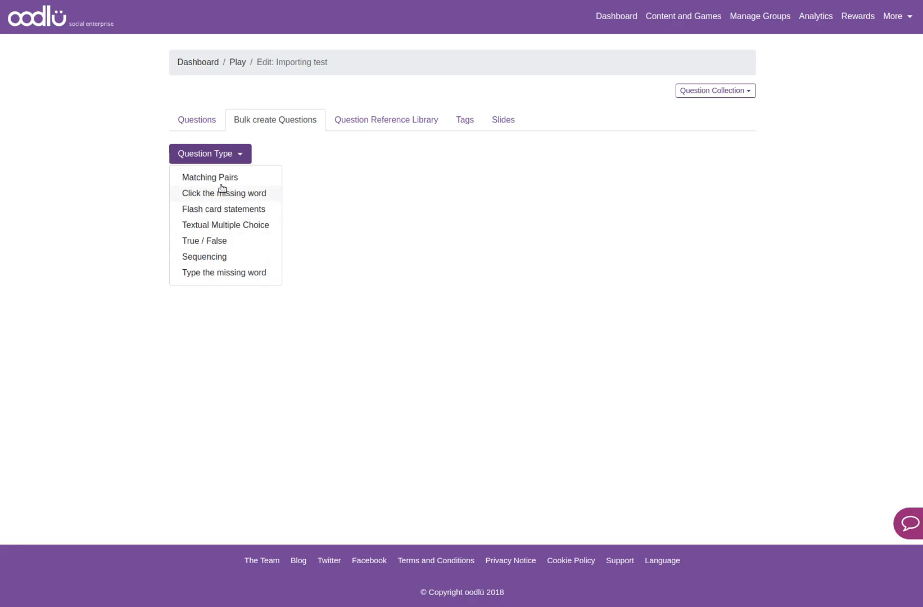
click(213, 242)
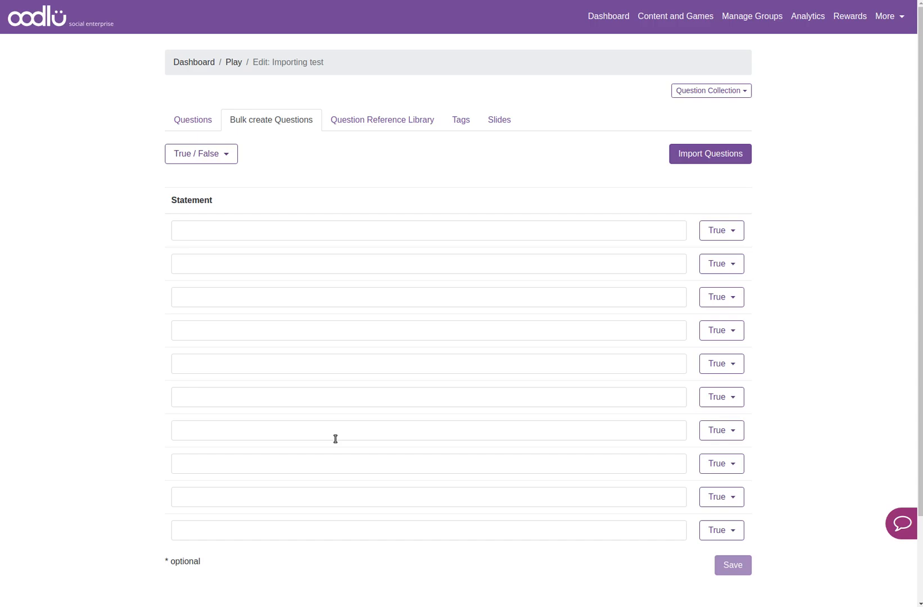
- Enter "Cats are fluffy" as the first statement and keep its answer as True
click(298, 231)
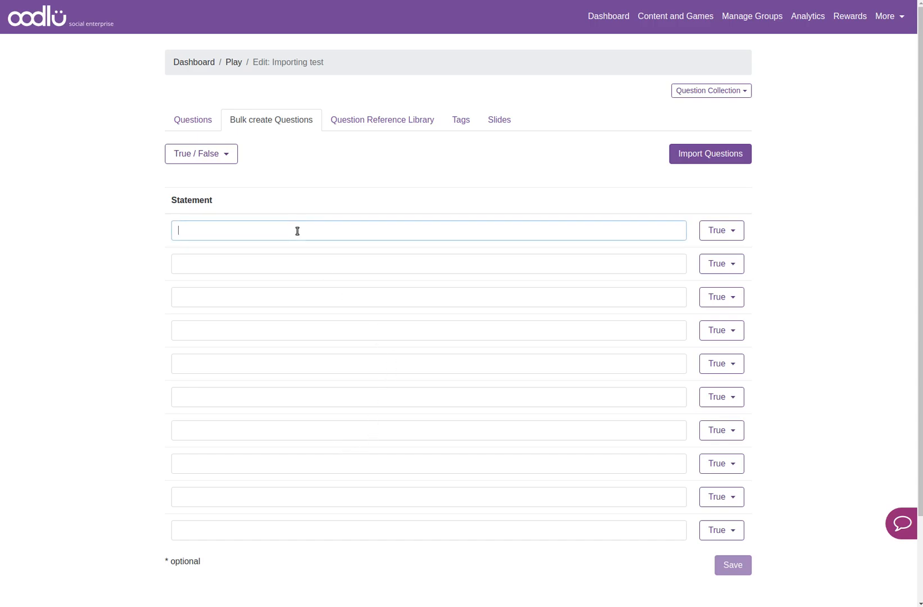
text(Cats are fluffy)
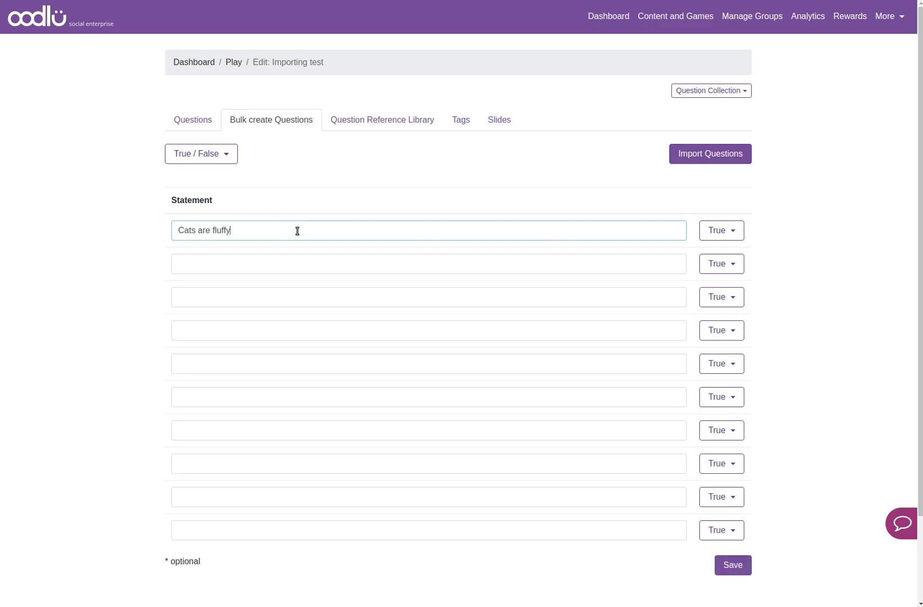
click(724, 237)
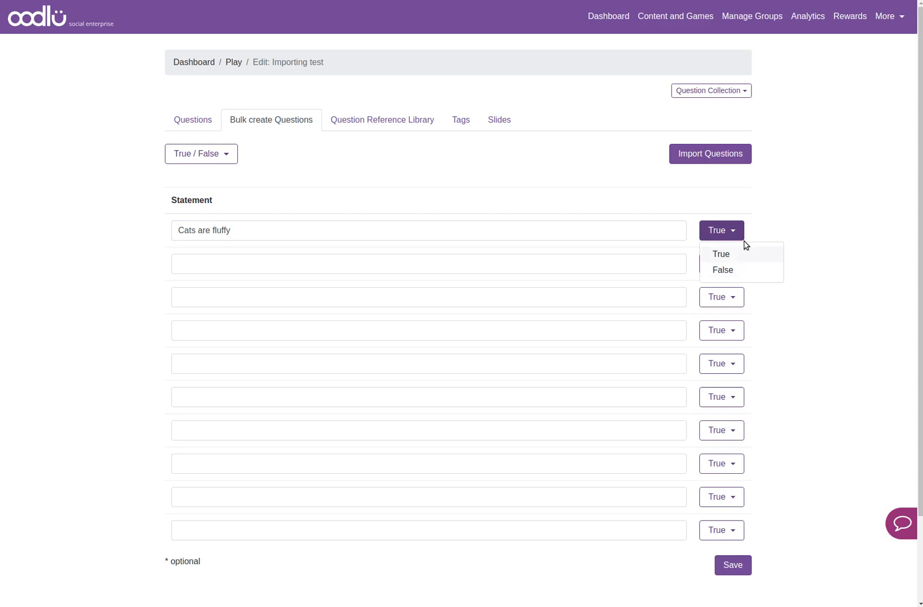
click(734, 230)
- Enter "Dogs don't like humans" as the second statement with the answer False, and save the questions
click(228, 263)
text(Dogs don't like humans)
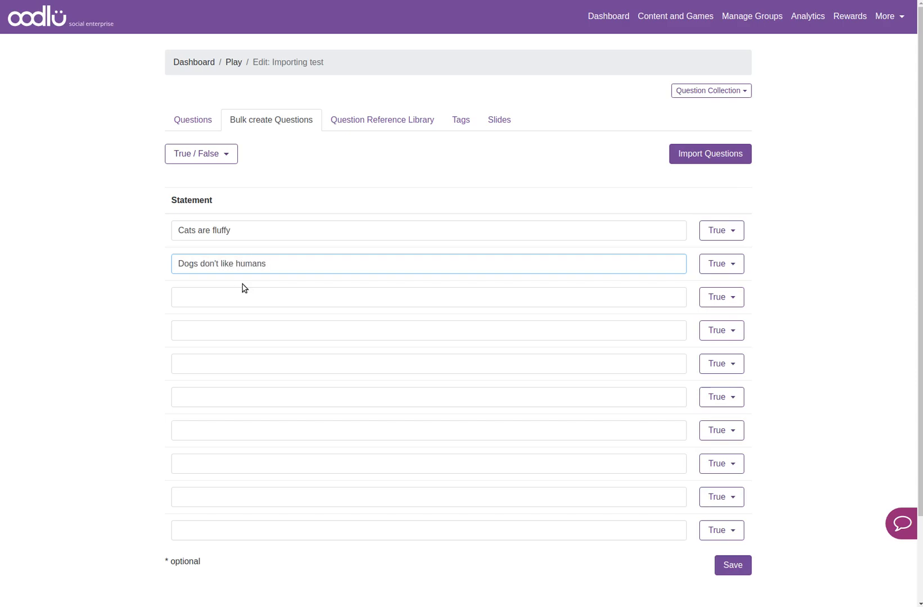
click(721, 264)
click(722, 303)
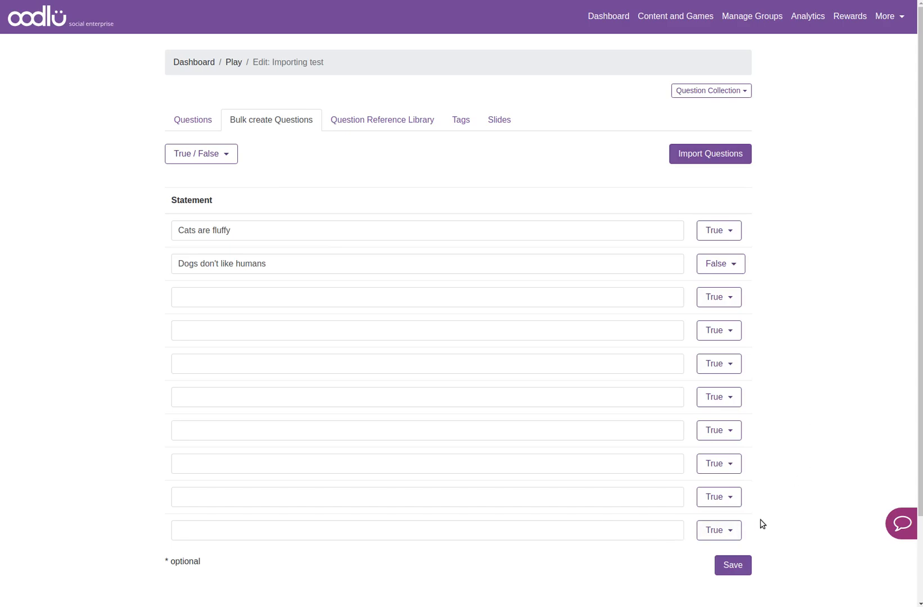
click(732, 564)
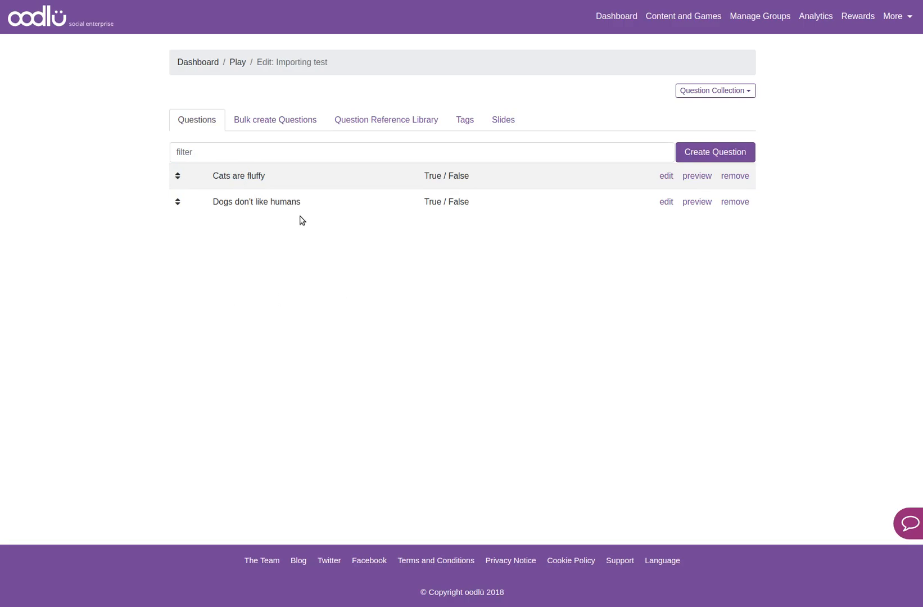
- Open the bulk creation form for Matching Pairs and examine its question and pair fields
click(269, 121)
click(225, 154)
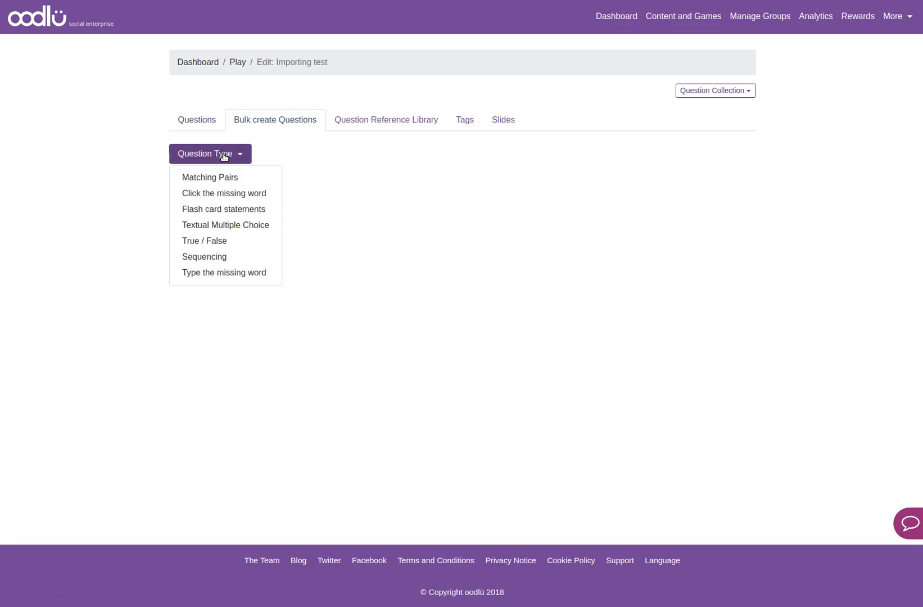
click(223, 177)
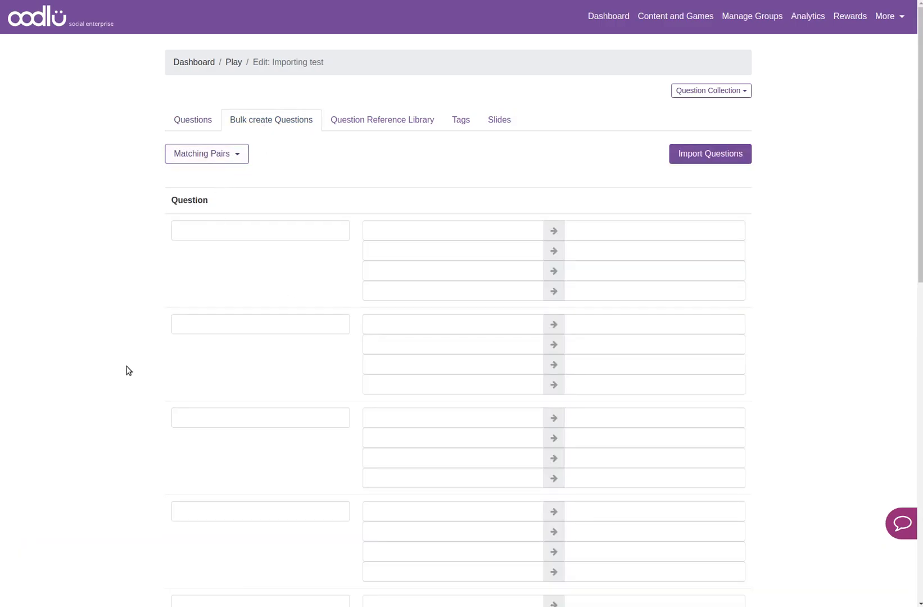
click(240, 229)
click(435, 232)
click(606, 229)
click(595, 251)
click(525, 273)
click(579, 270)
- Switch the bulk form to Click the missing word and examine its sentence and word option fields
click(230, 154)
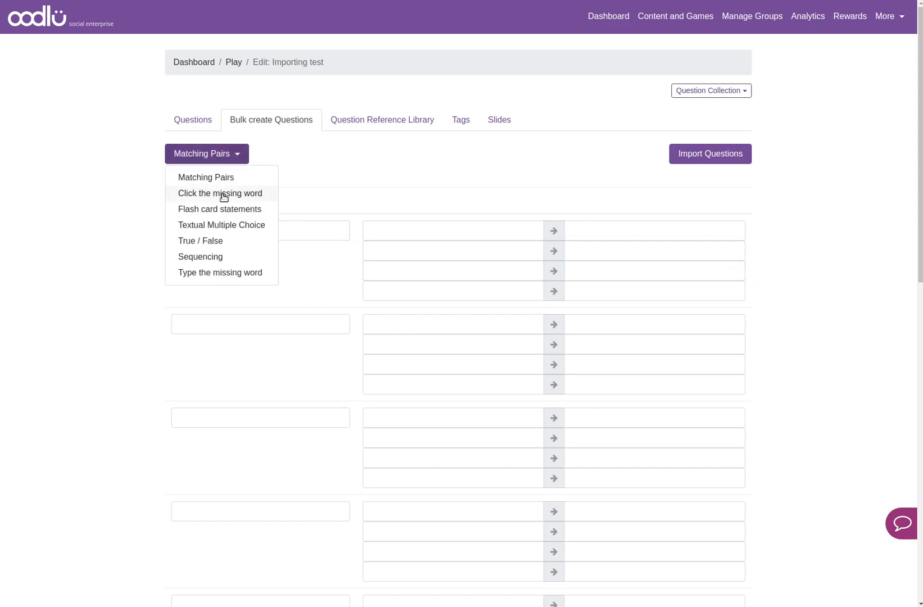
click(221, 196)
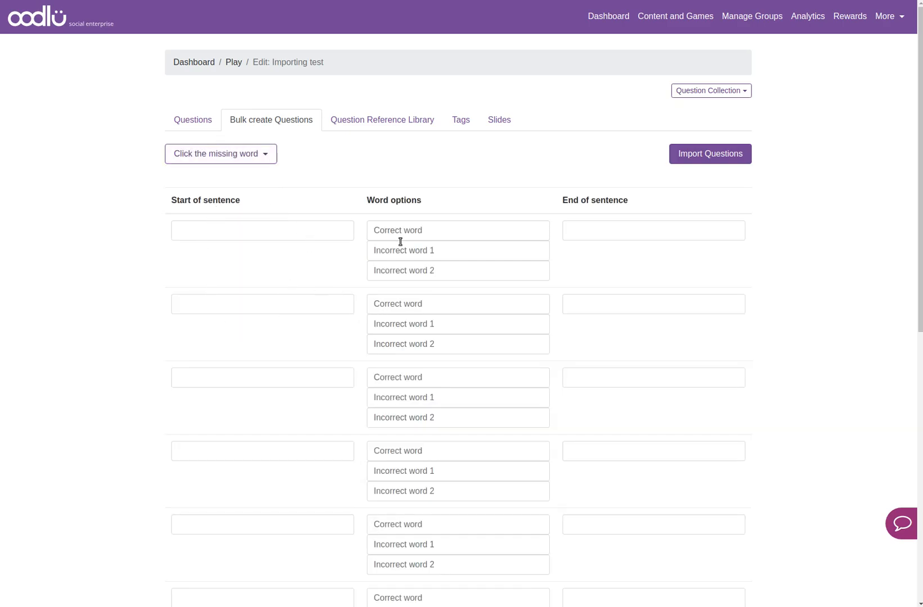
click(290, 237)
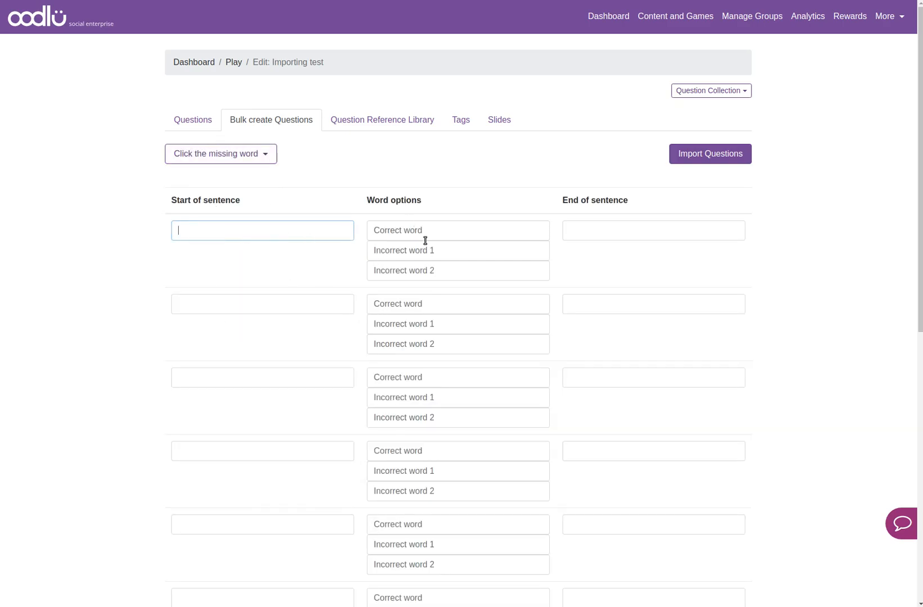
click(611, 228)
- Switch the bulk form to Flash card statements and examine its statement and answer fields
click(243, 155)
click(219, 209)
click(253, 230)
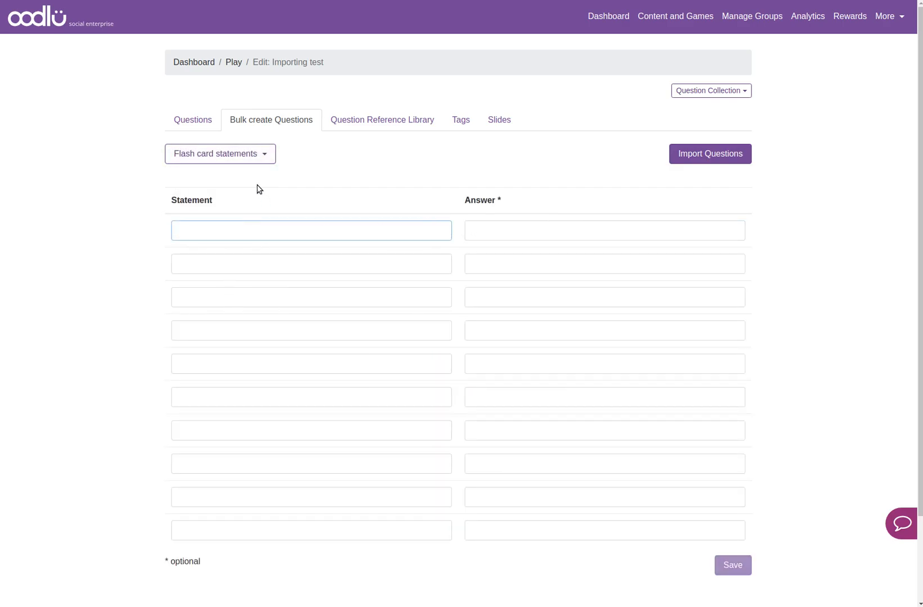
- Examine the bulk form layouts for Textual Multiple Choice and Sequencing questions
click(249, 161)
click(237, 227)
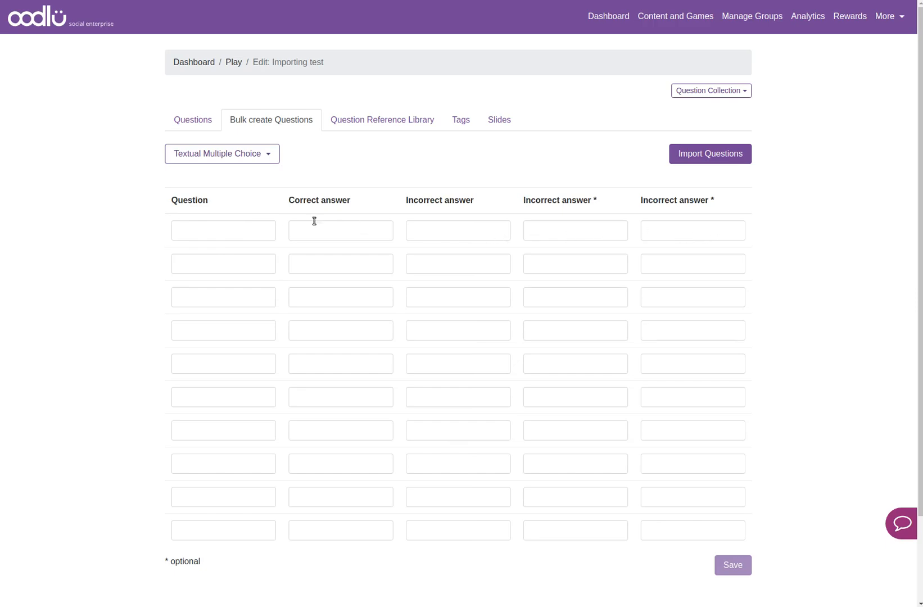
click(242, 160)
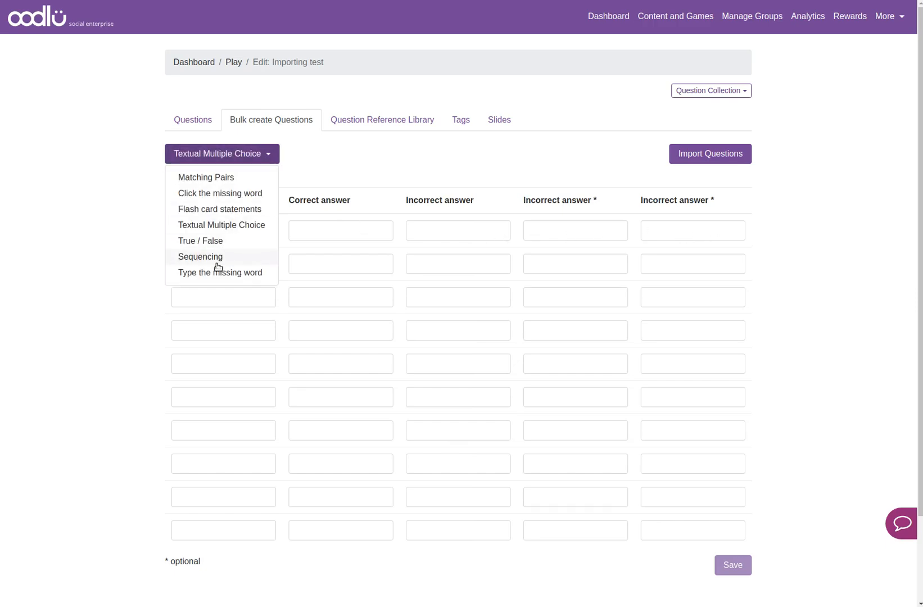
click(223, 260)
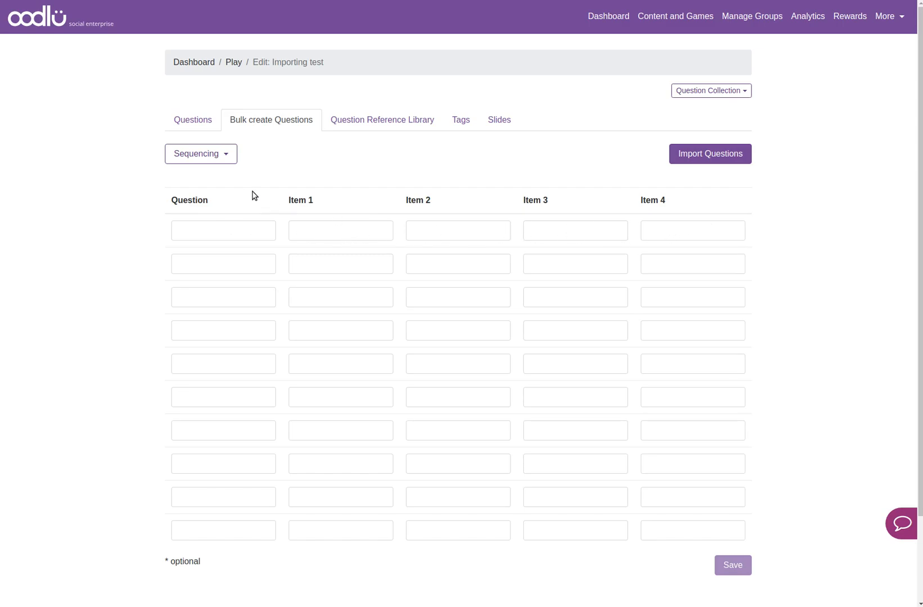
- Switch the bulk form to Type the missing word and check its missing word and end of sentence fields
click(205, 154)
click(198, 273)
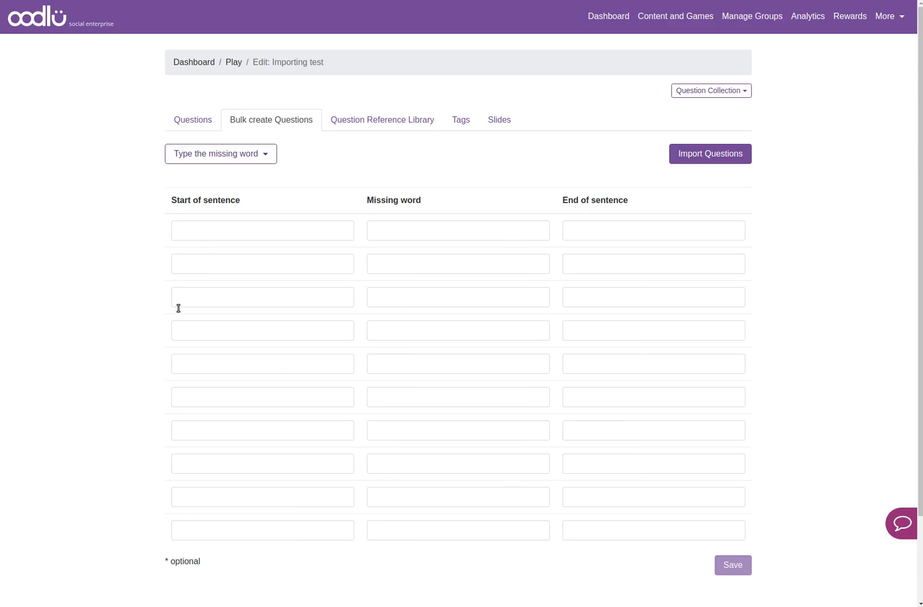
click(407, 227)
click(629, 233)
click(772, 286)
- Add and save a question with the sentence start "He went", missing word "to" and sentence end "the park"
click(294, 232)
text(He went)
key(Tab)
text(to)
key(Tab)
text(the park)
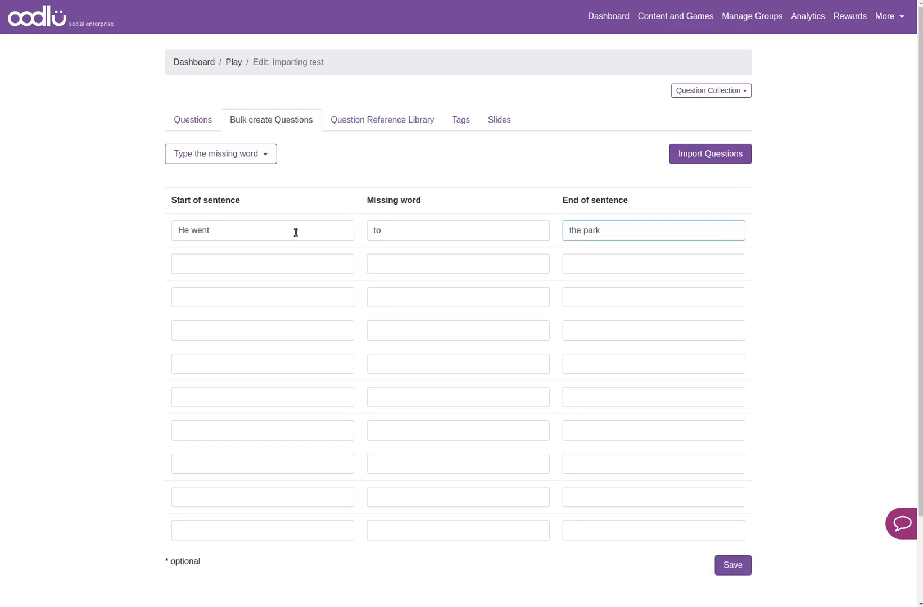
click(731, 565)
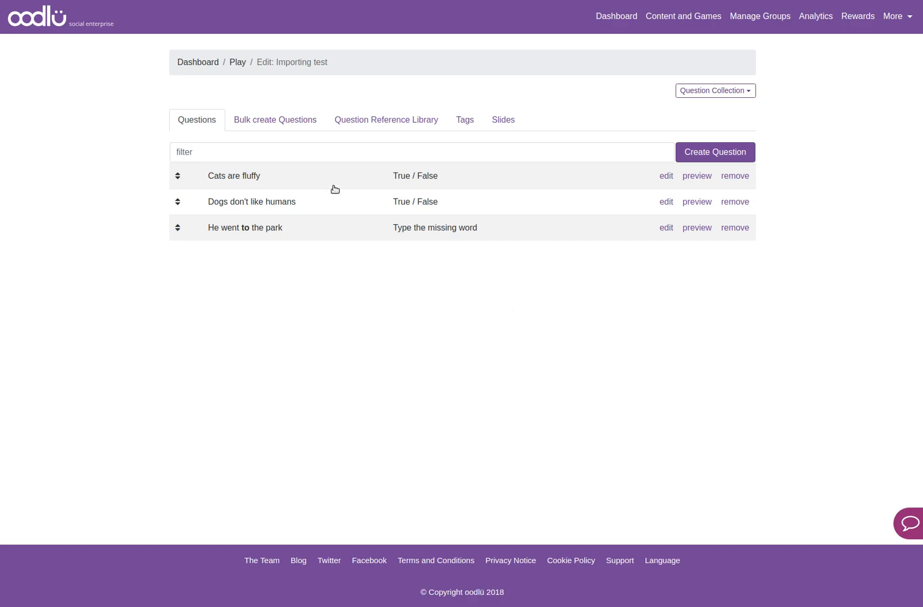
- Reopen the bulk creation form for True / False and review the list of available question types
click(276, 126)
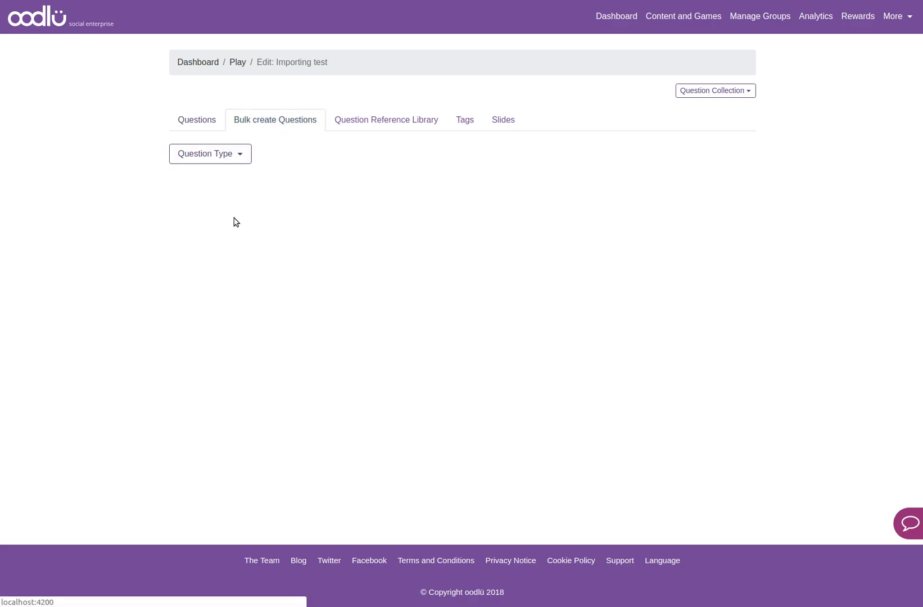
click(220, 155)
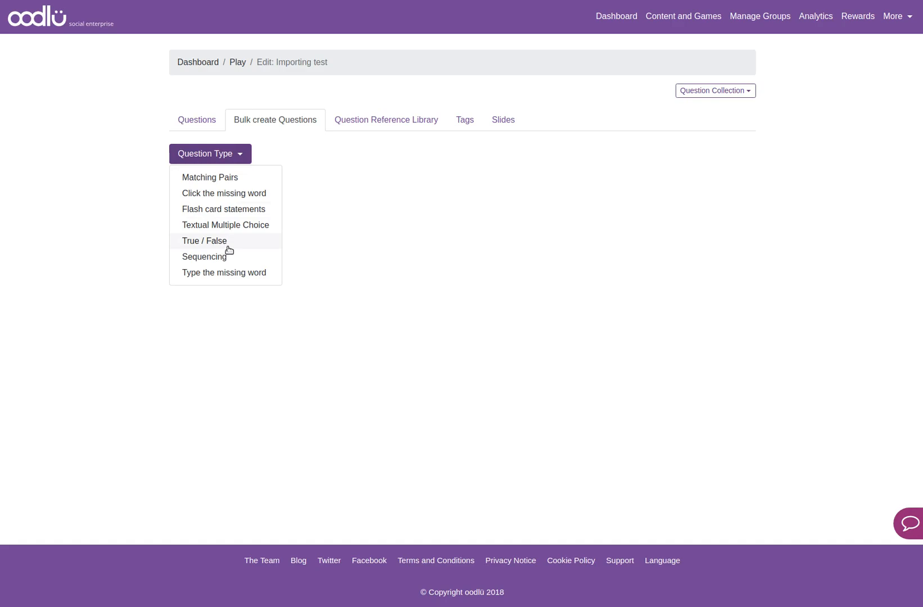
click(225, 242)
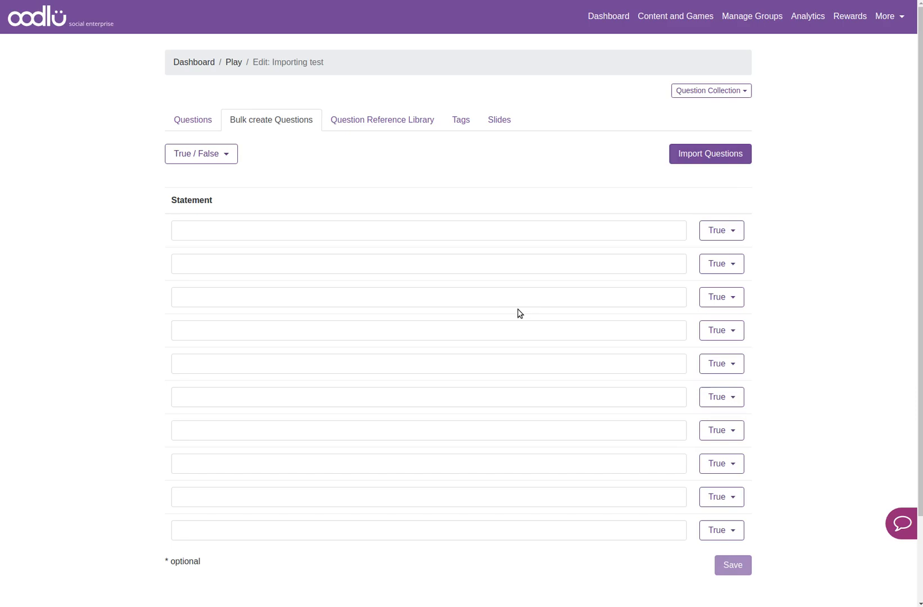
click(226, 155)
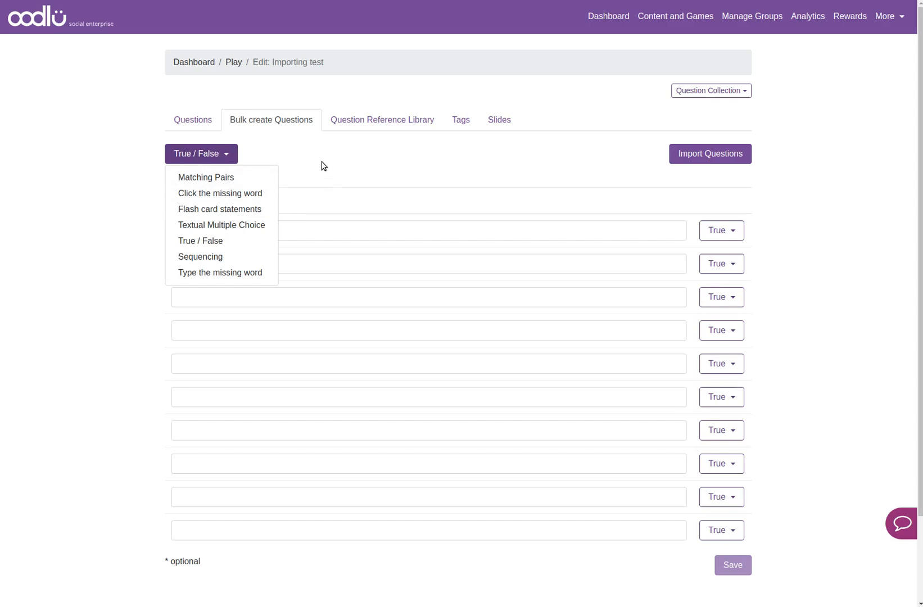
click(291, 216)
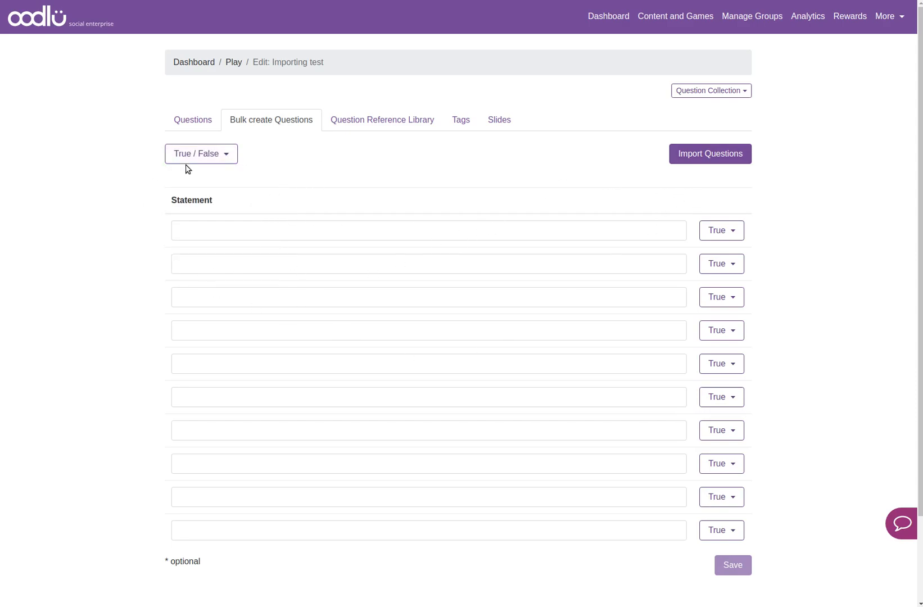
- Switch the bulk form to Matching Pairs and look through its rows to the end of the page
click(232, 159)
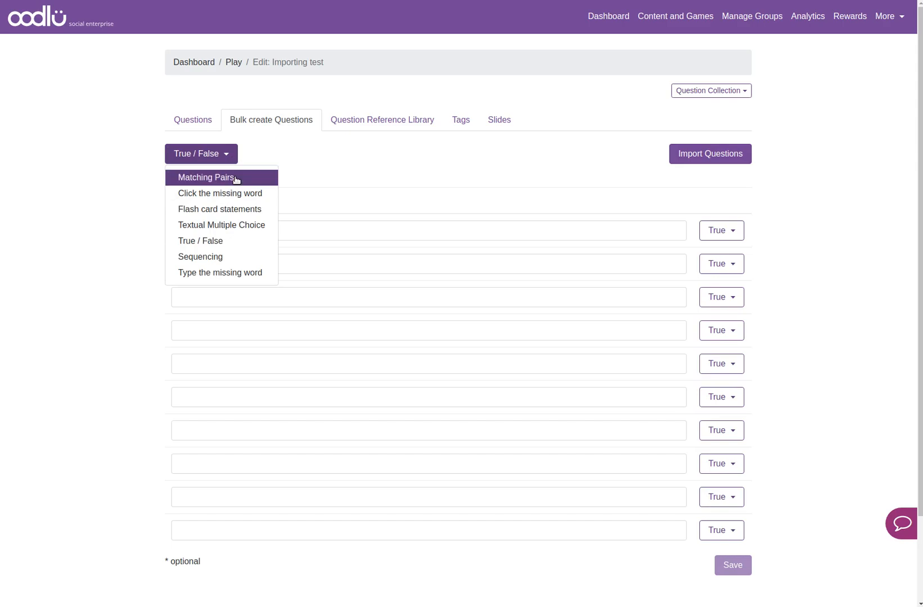
click(235, 179)
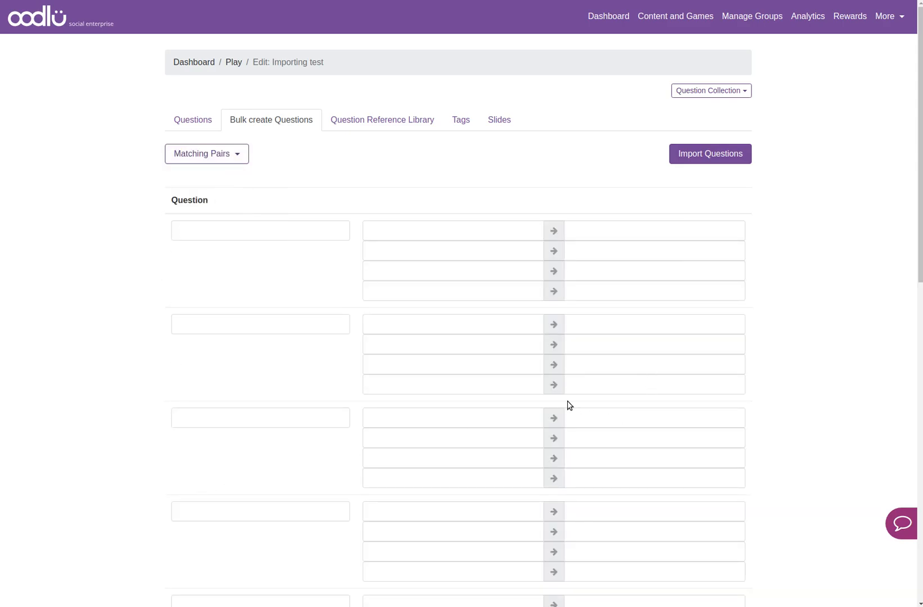
drag(921, 227, 890, 552)
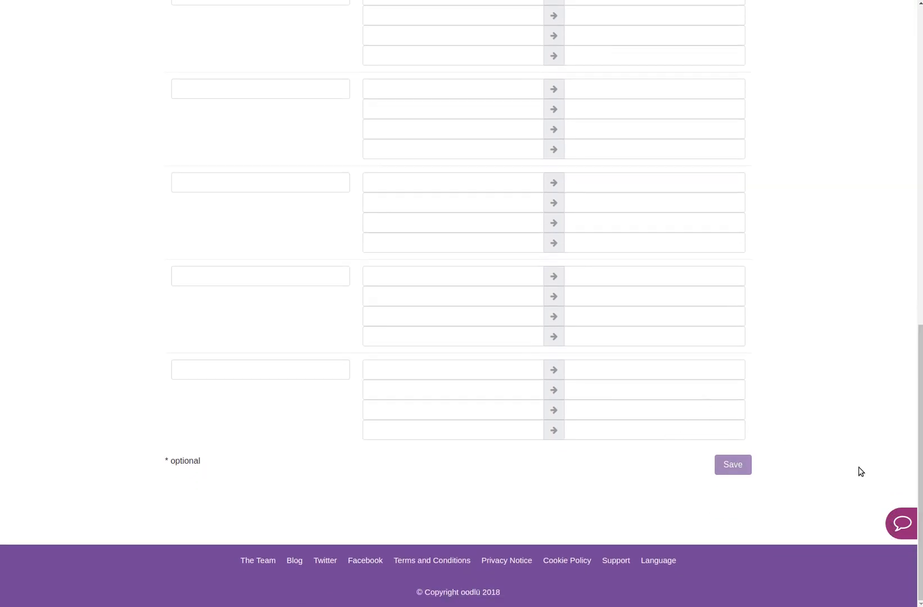
- Download the Matching Pairs csv import template and open it in LibreOffice Calc using the custom separator
drag(921, 470, 920, 147)
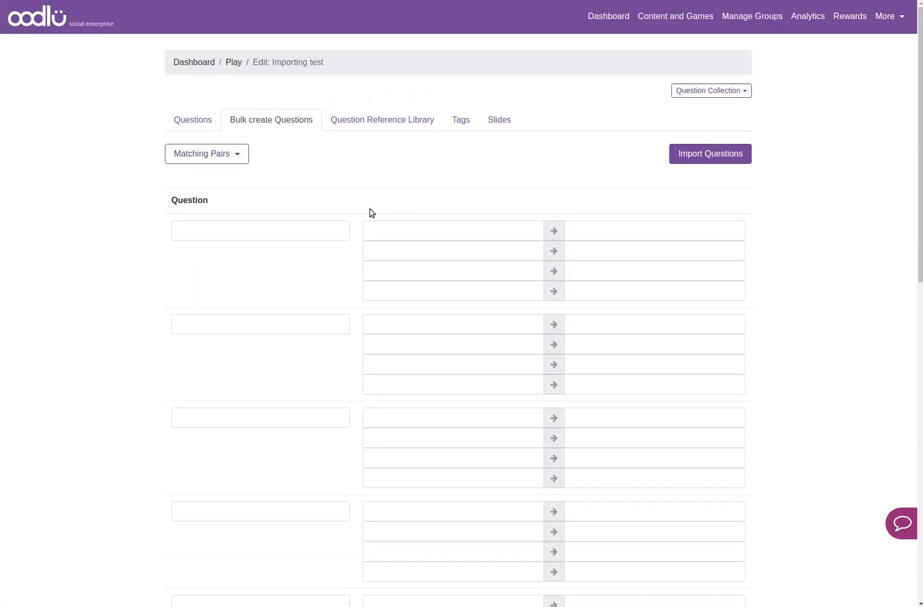
click(718, 157)
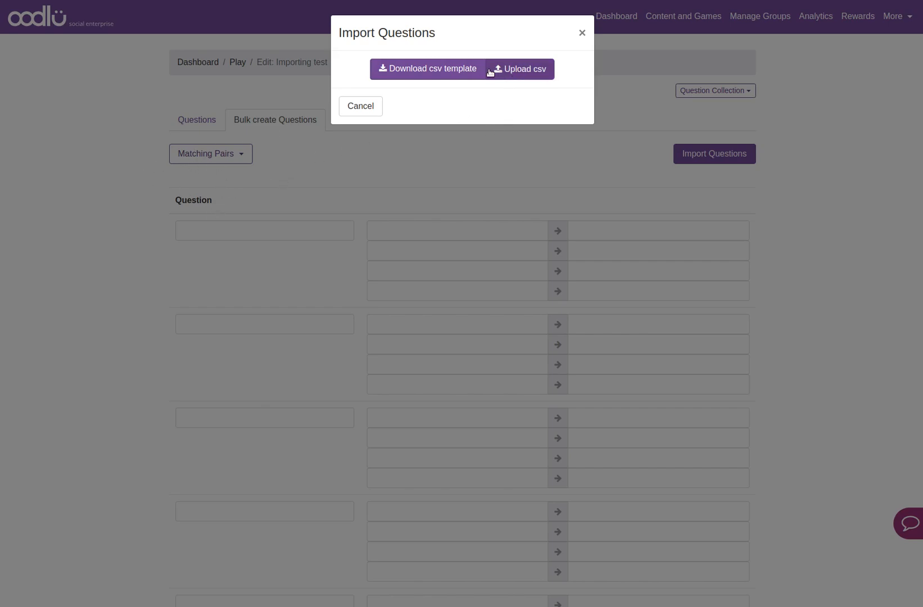
click(450, 70)
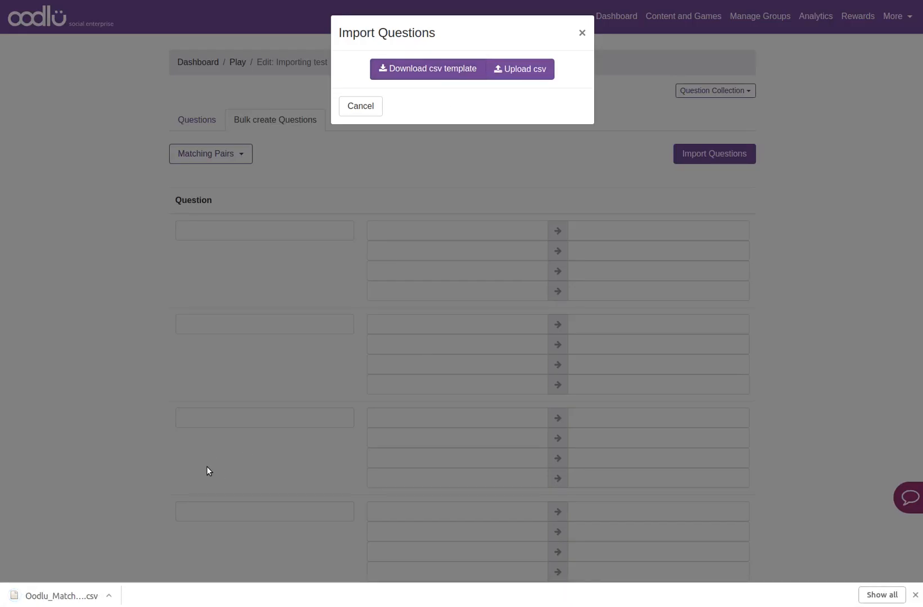
click(61, 595)
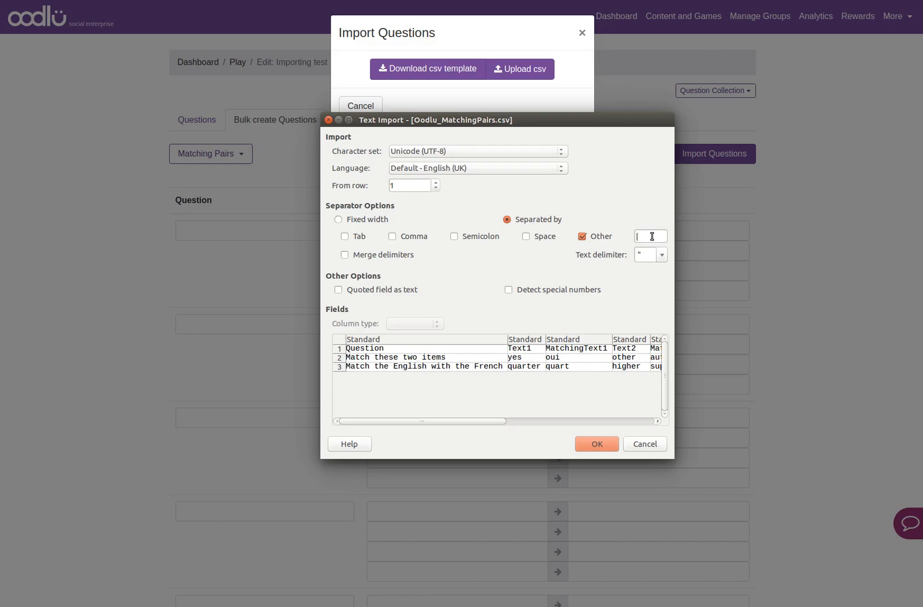
click(597, 444)
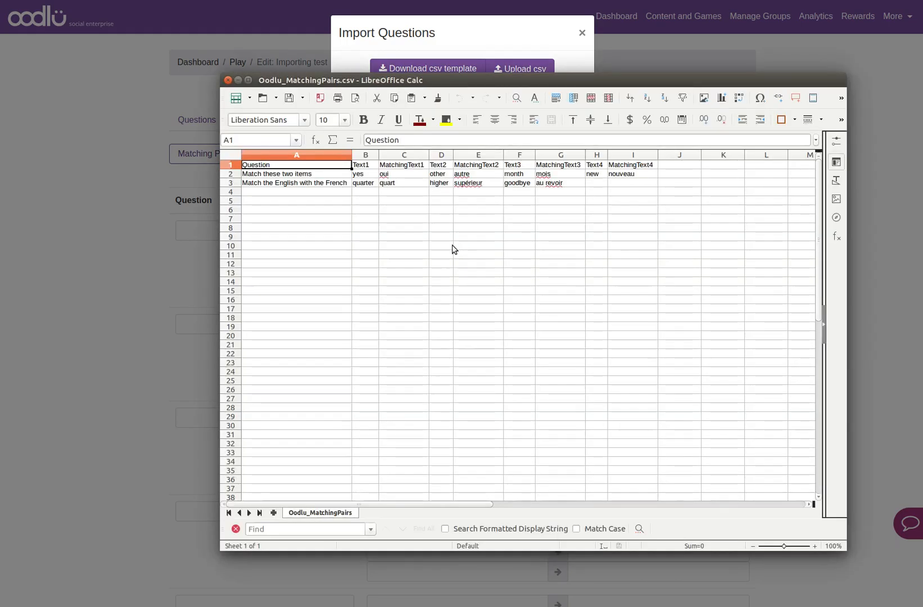
- Examine the template's column headers from Question through the four Text and MatchingText pairs
click(345, 229)
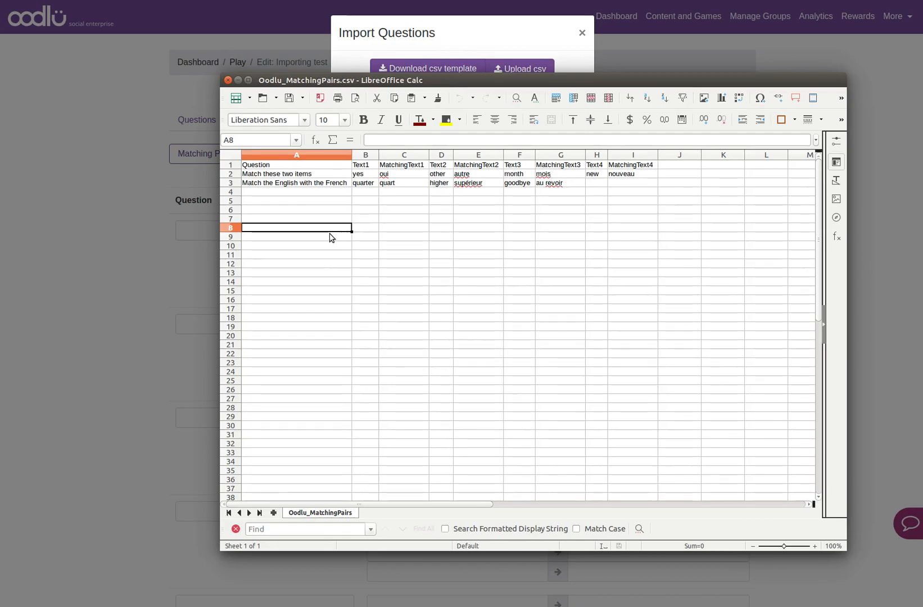
click(299, 161)
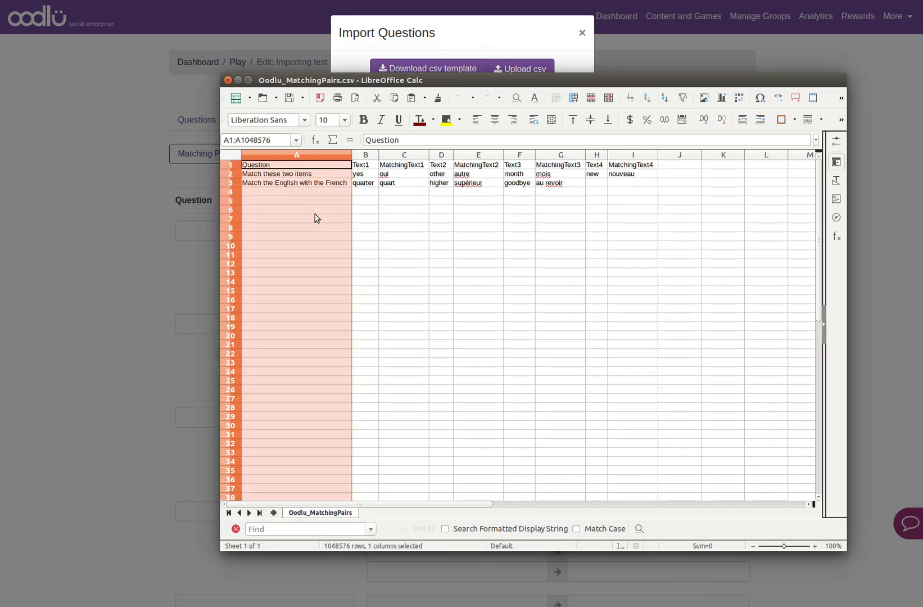
click(308, 166)
click(367, 165)
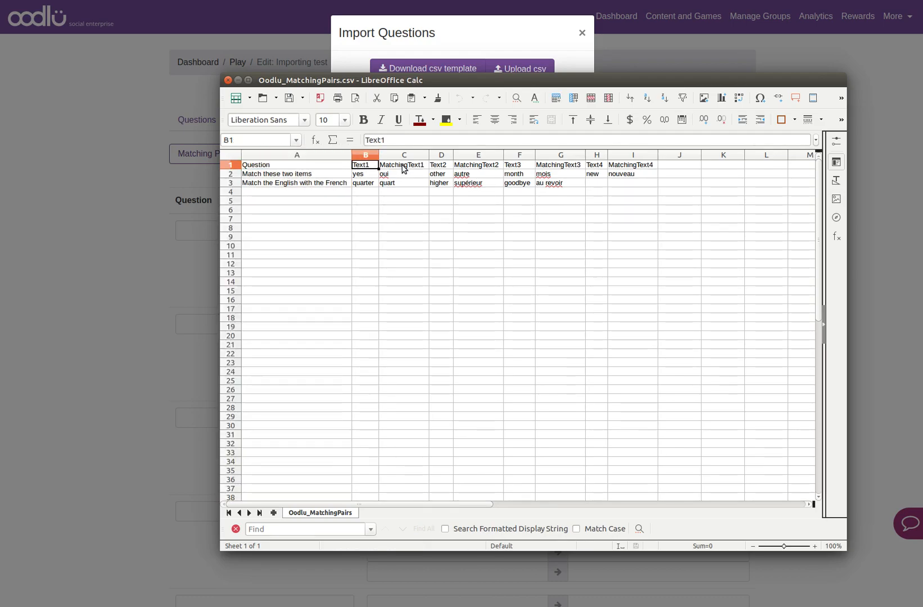
click(402, 166)
click(444, 167)
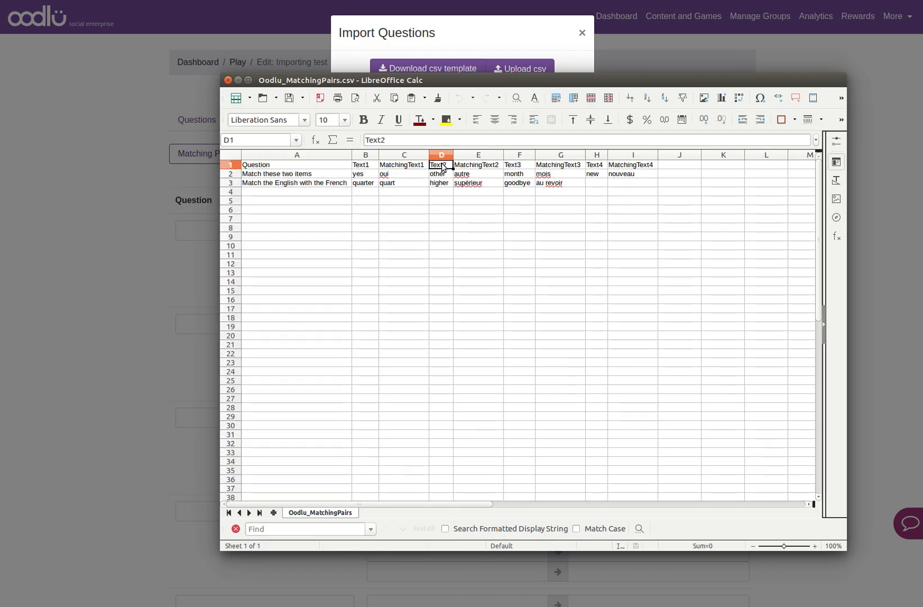
click(480, 169)
click(521, 167)
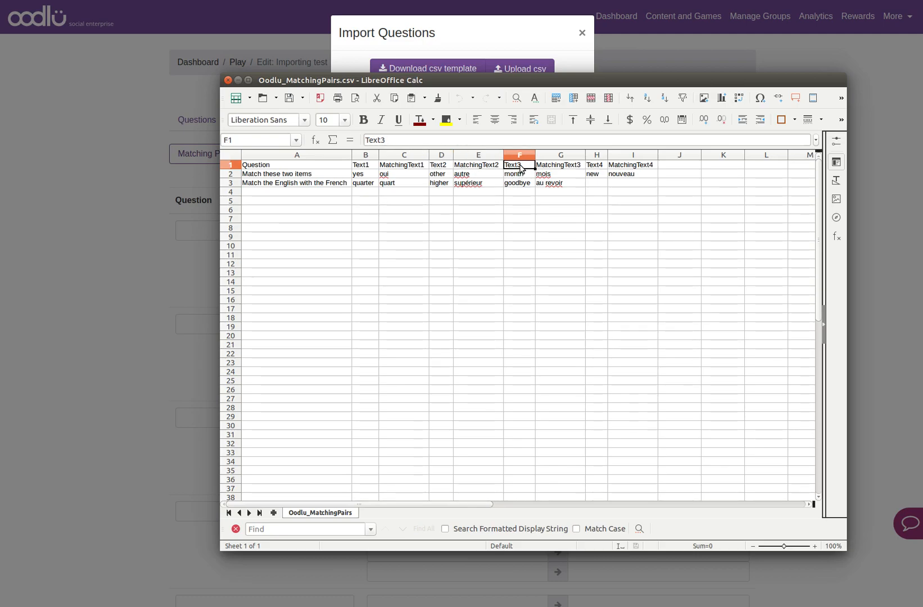
click(555, 166)
click(592, 166)
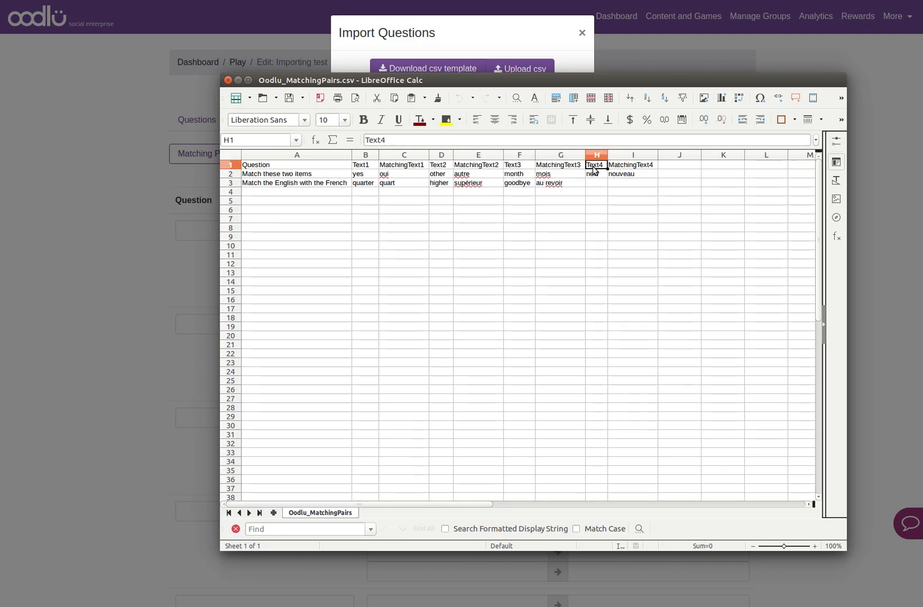
click(627, 167)
- Check the blank Text4 and MatchingText4 cells of the second sample question and close the spreadsheet
drag(593, 184, 628, 184)
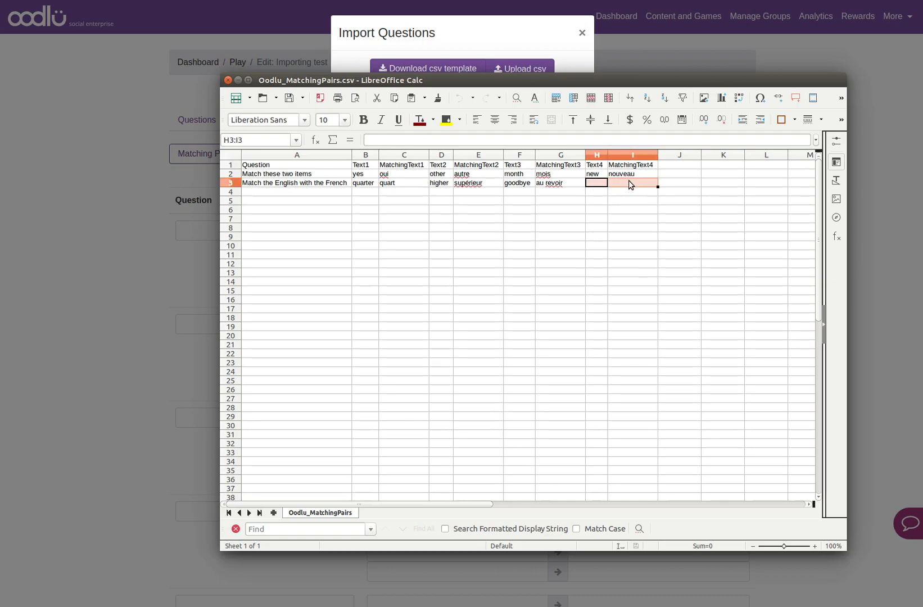
click(598, 182)
click(616, 183)
click(597, 183)
click(620, 185)
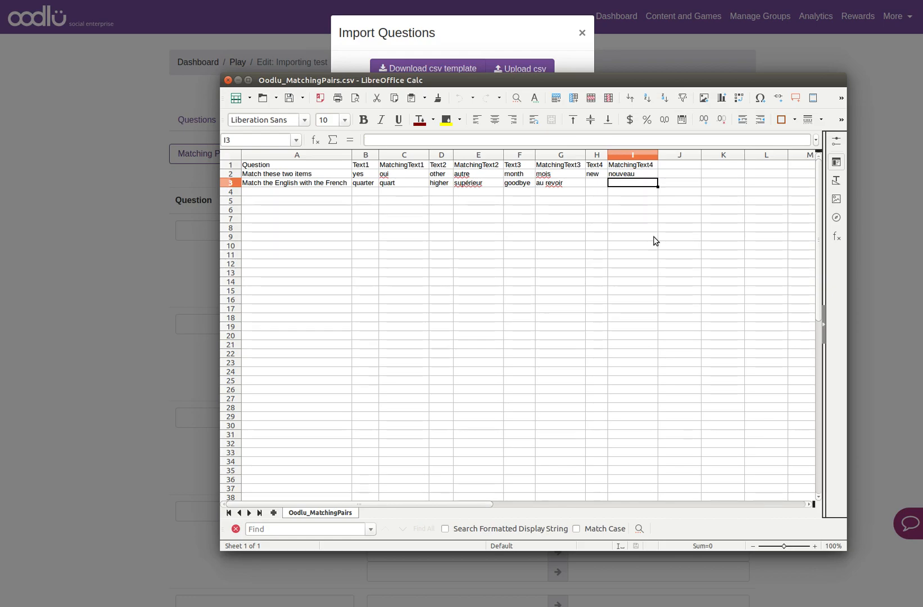
click(431, 238)
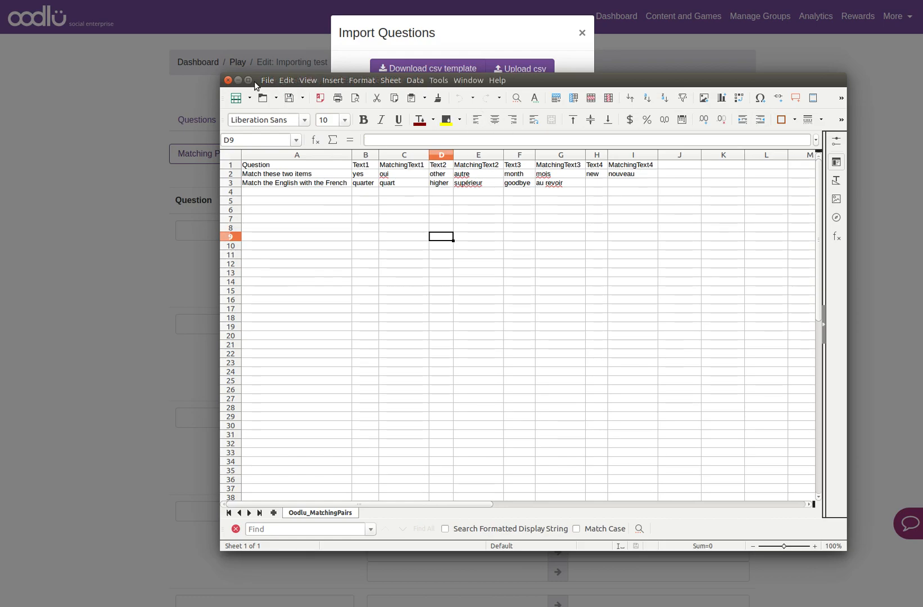
click(229, 81)
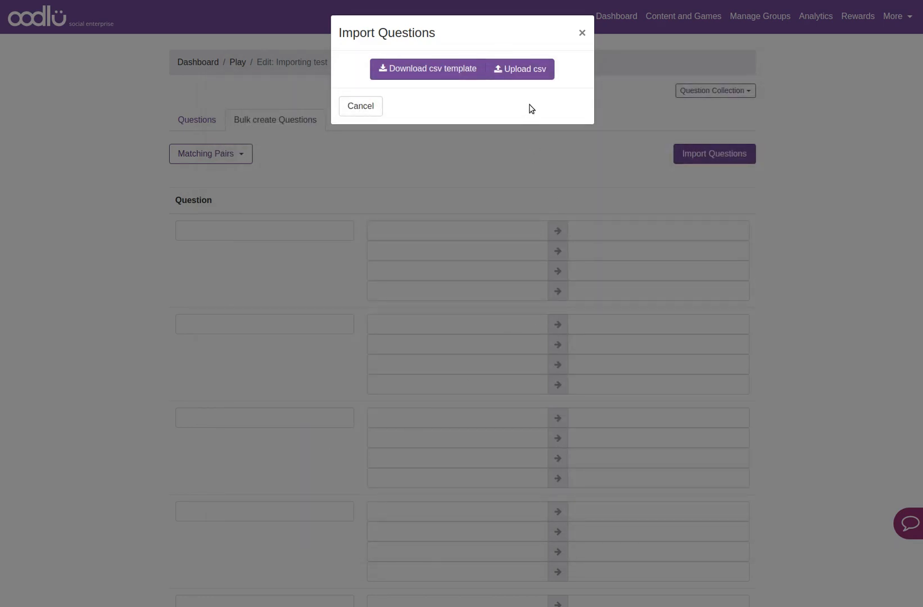
- Try to import Oodlu_TextMultipleChoice.csv from the temp folder into the Matching Pairs form
click(530, 73)
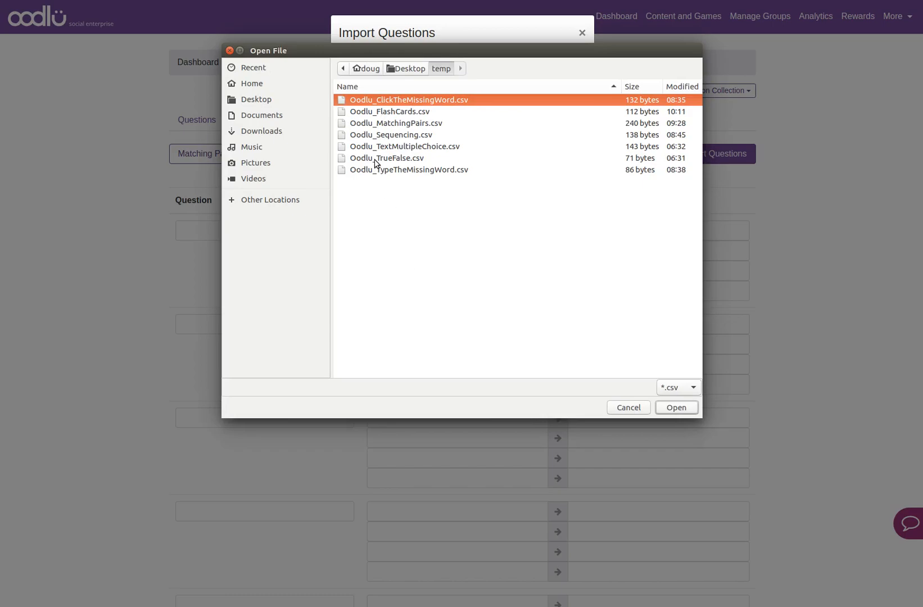
click(408, 123)
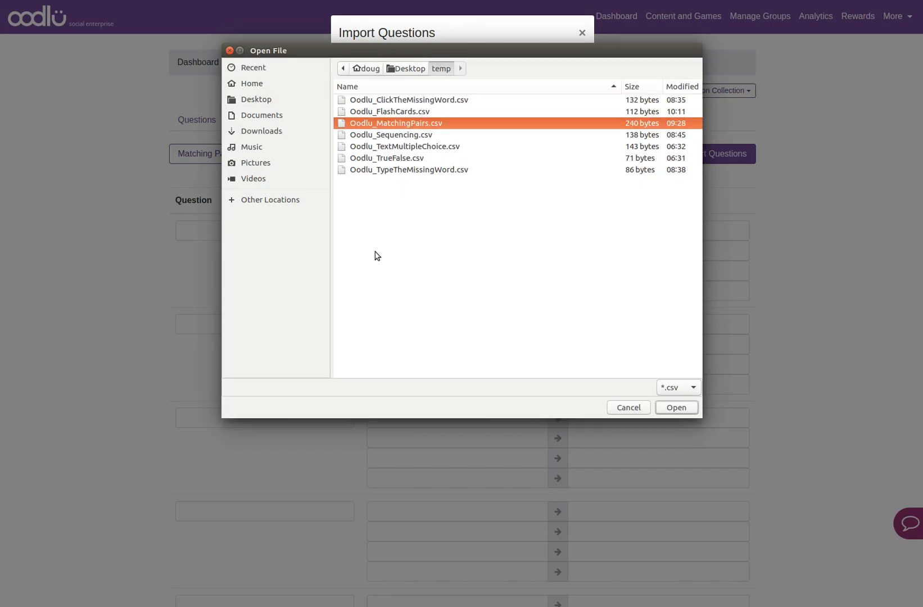
click(422, 147)
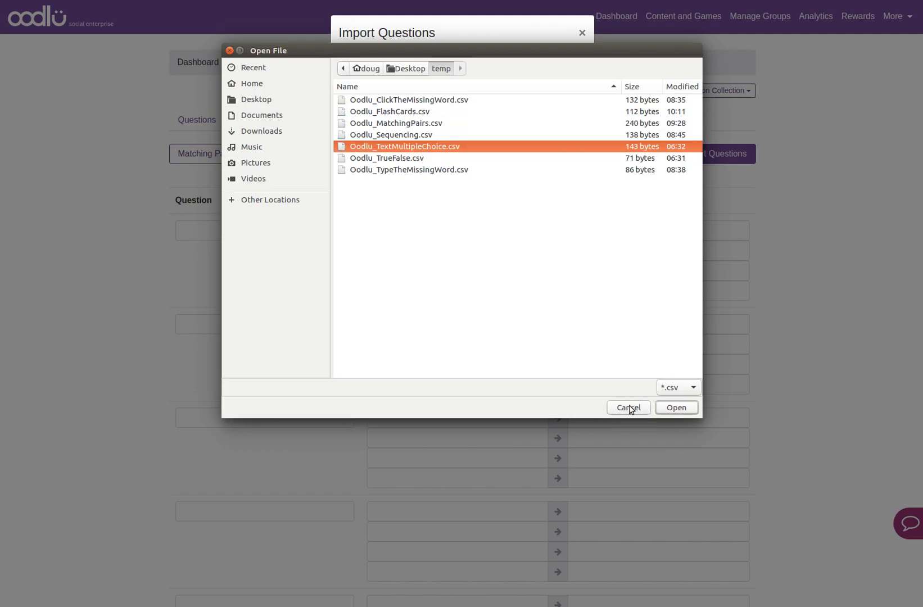
click(680, 410)
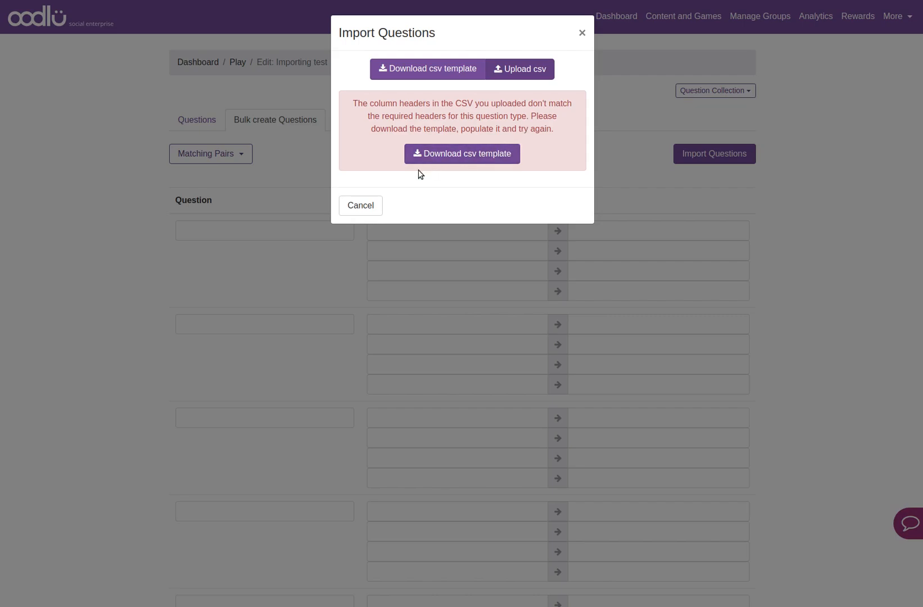
- Import the questions from Oodlu_MatchingPairs.csv in the temp folder into the Matching Pairs form
click(531, 75)
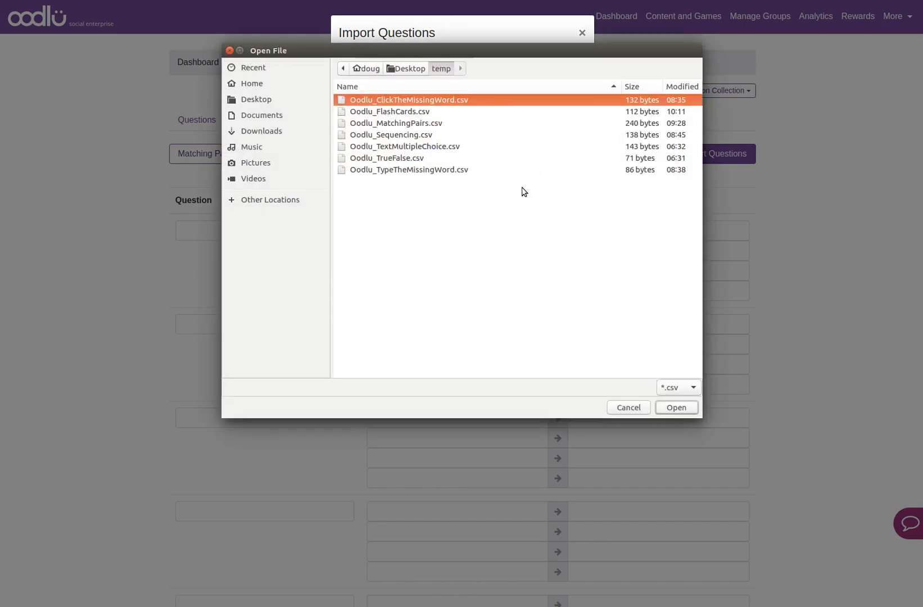
click(404, 125)
click(668, 411)
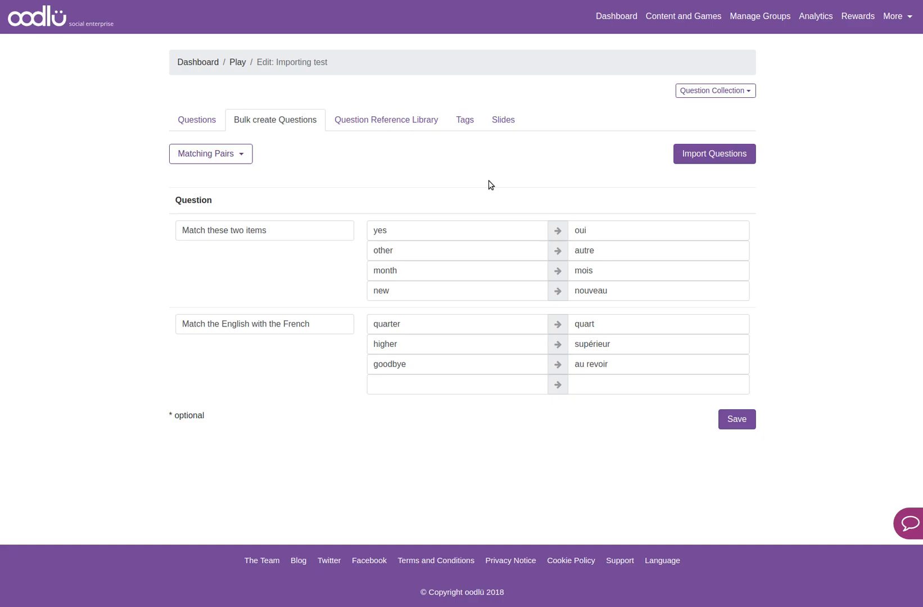
- Check the empty fourth pair of "Match the English with the French" and save the imported Matching Pairs questions
click(455, 385)
click(639, 386)
click(481, 383)
click(598, 384)
click(601, 431)
click(730, 423)
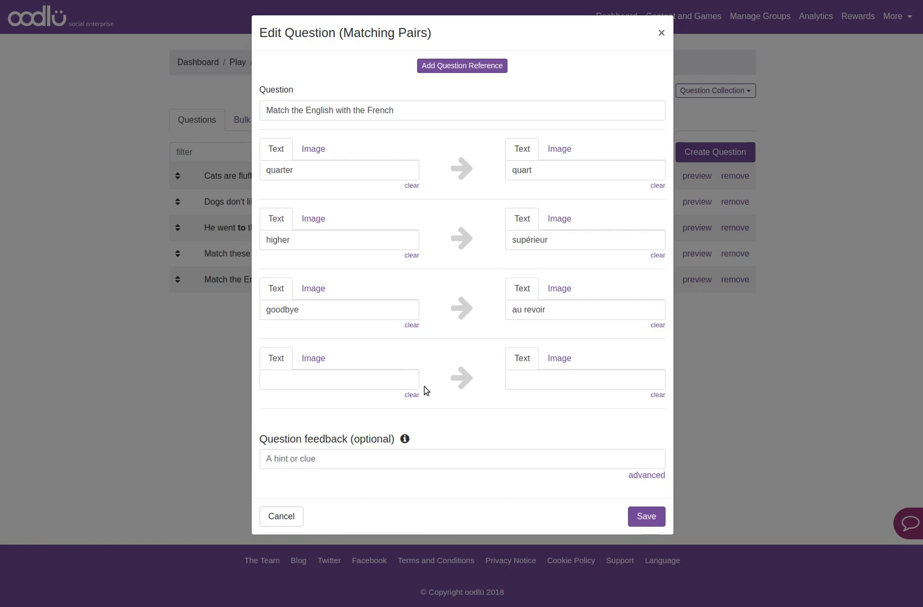
- Review the edit forms of "Match the English with the French" and "Cats are fluffy", closing each without saving
click(665, 32)
click(667, 176)
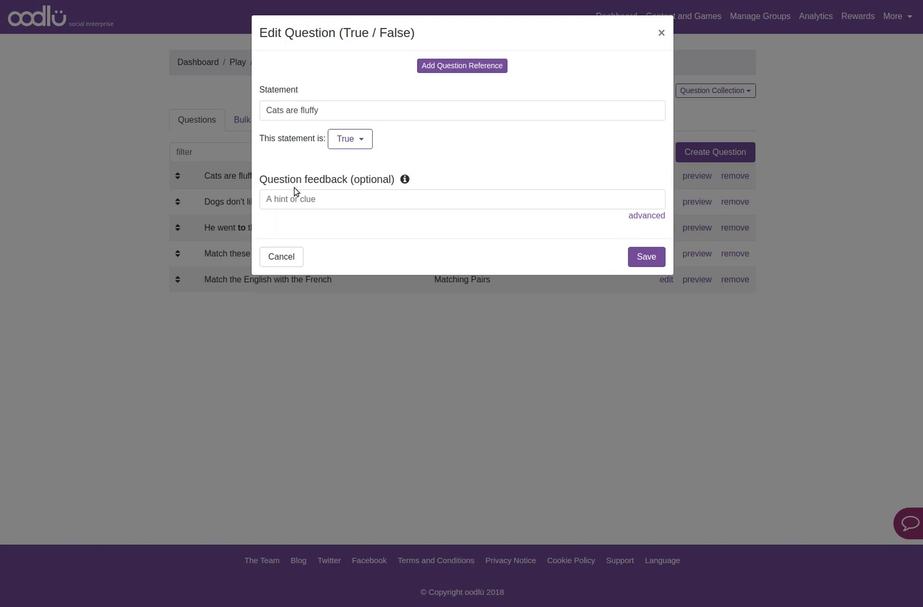
click(661, 35)
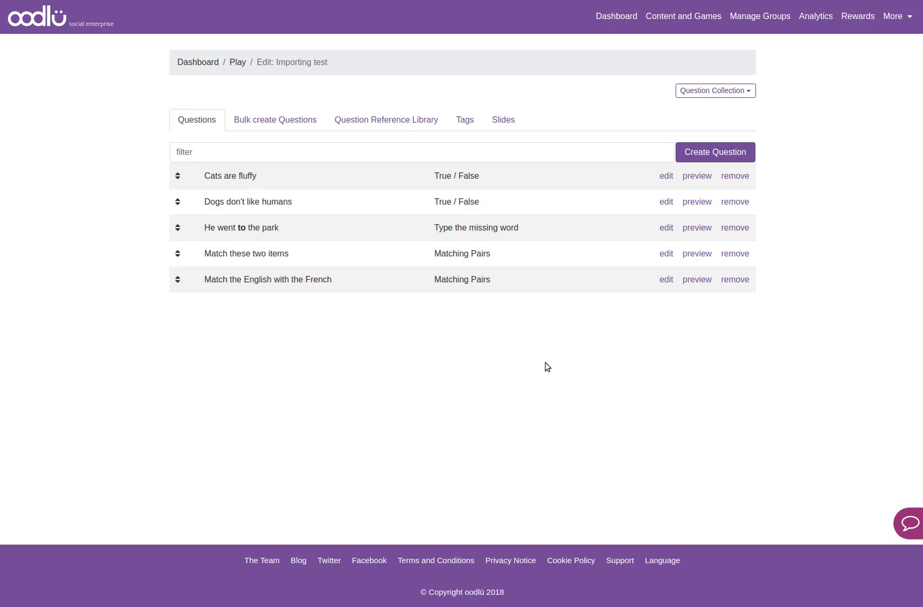